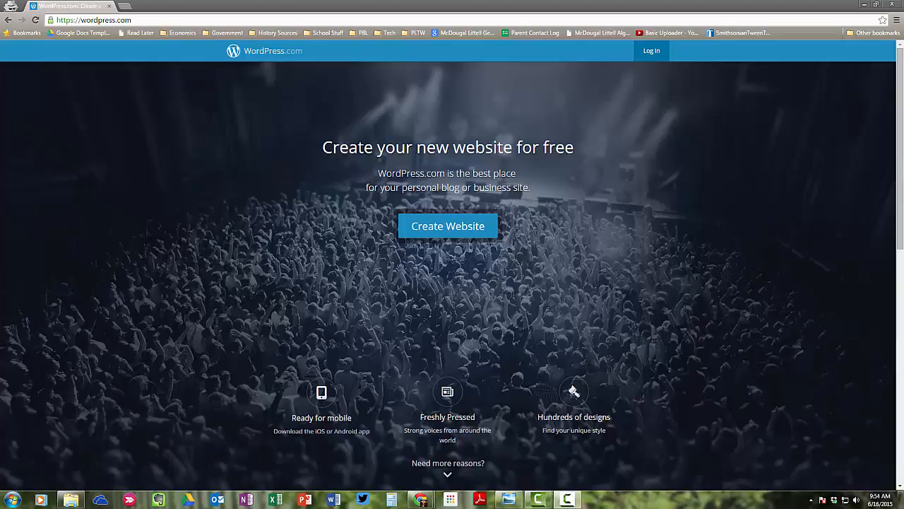
Start creating a new website with the site address maresbtctest and continue to the account details
{"action": "left_click", "coordinate": [451, 226]}
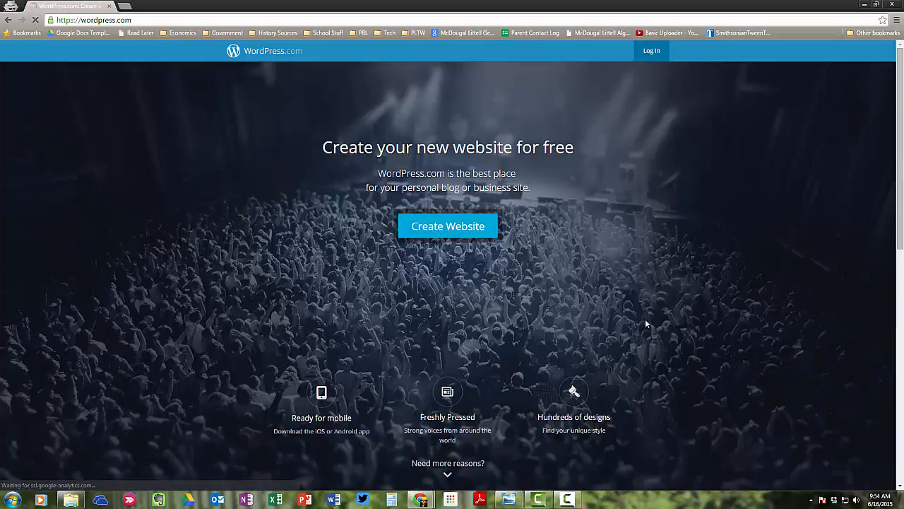
{"action": "left_click", "coordinate": [396, 156]}
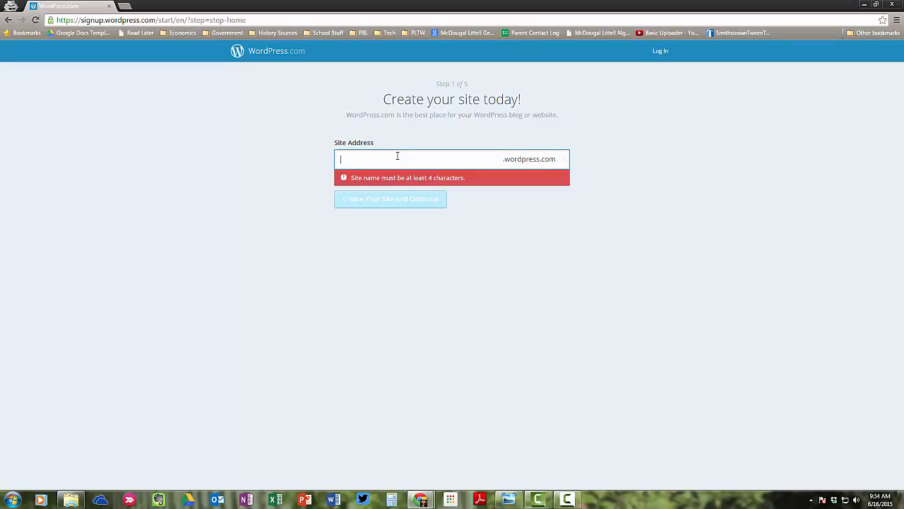
{"action": "type", "text": "maresbtctest"}
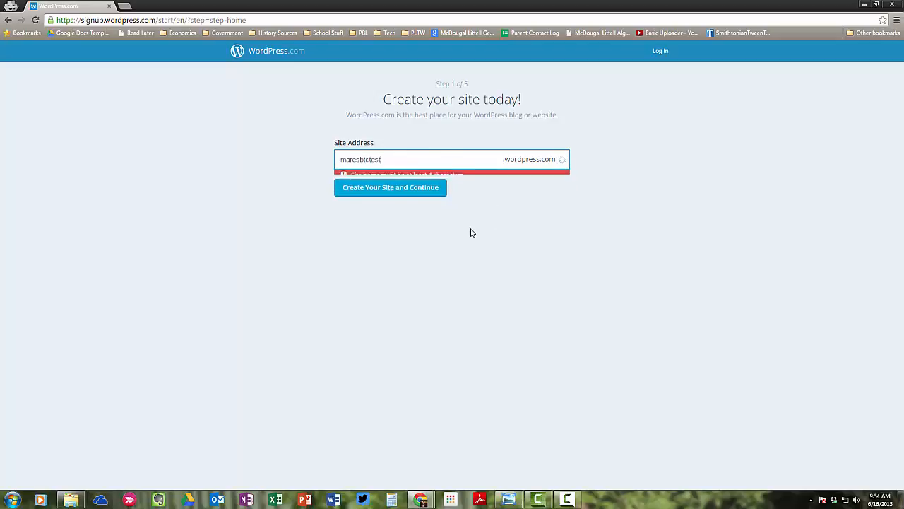
{"action": "left_click", "coordinate": [405, 187]}
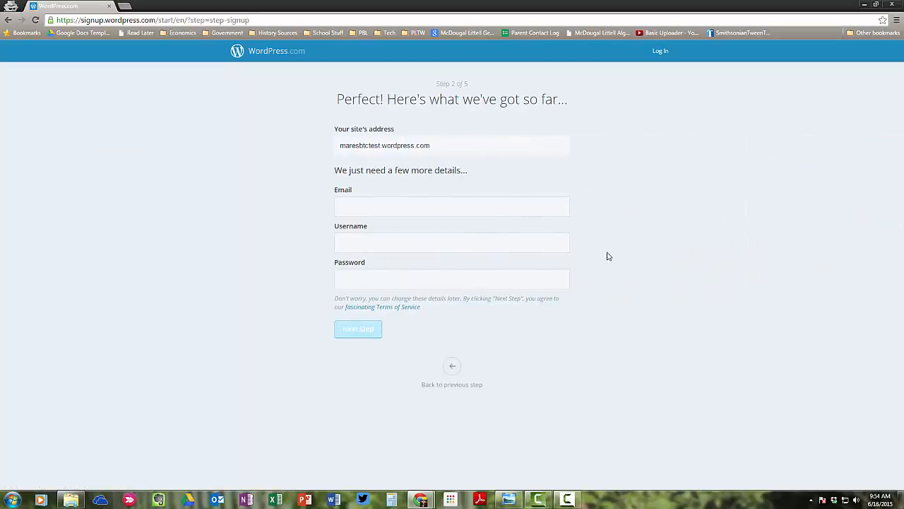
Try to register a new account by filling in the sign-up form's email address
{"action": "left_click", "coordinate": [426, 204]}
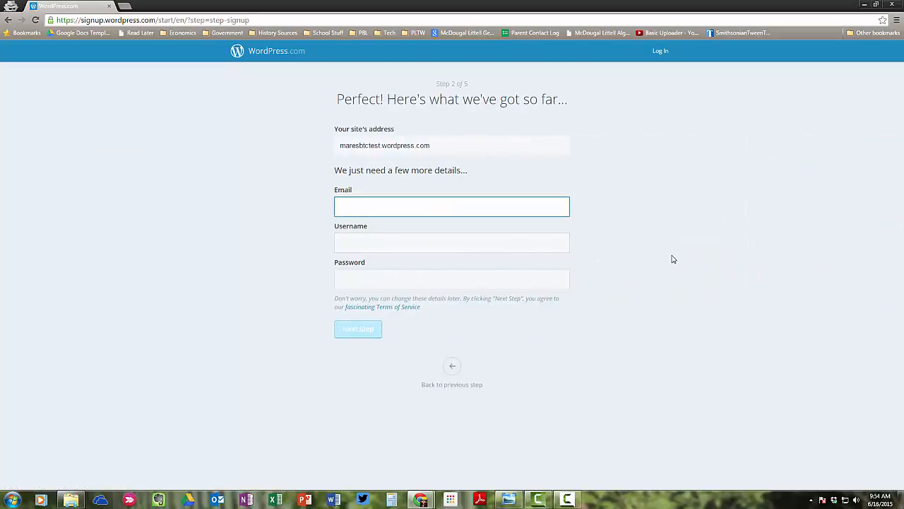
{"action": "type", "text": "dan"}
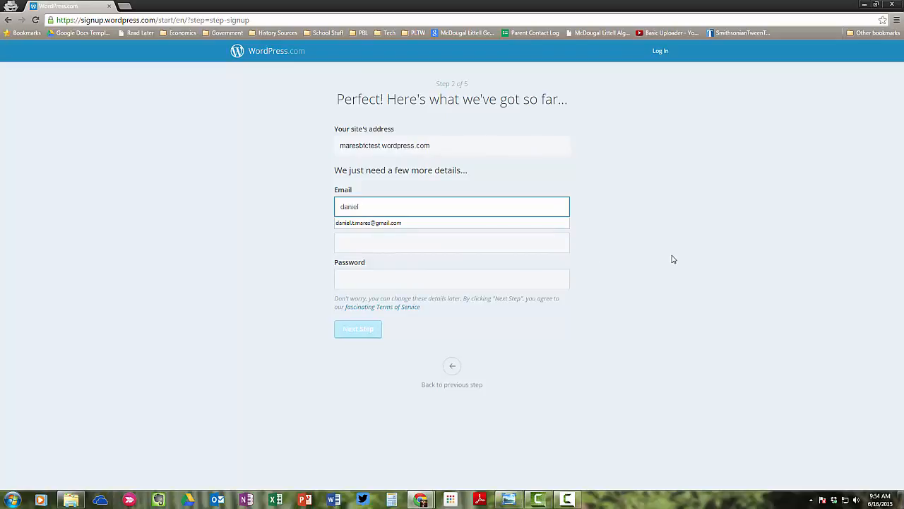
{"action": "type", "text": "iel"}
{"action": "key", "text": "Down"}
{"action": "key", "text": "Return"}
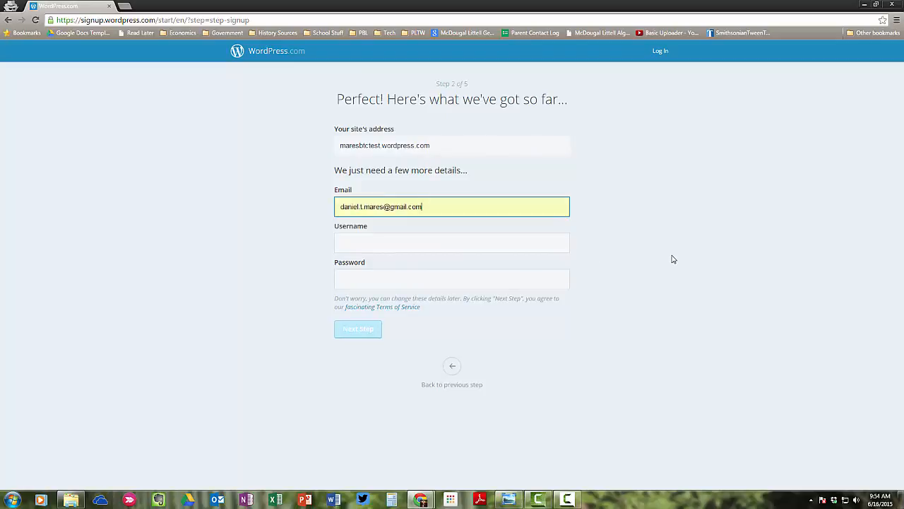
{"action": "key", "text": "Tab"}
{"action": "key", "text": "shift+Tab"}
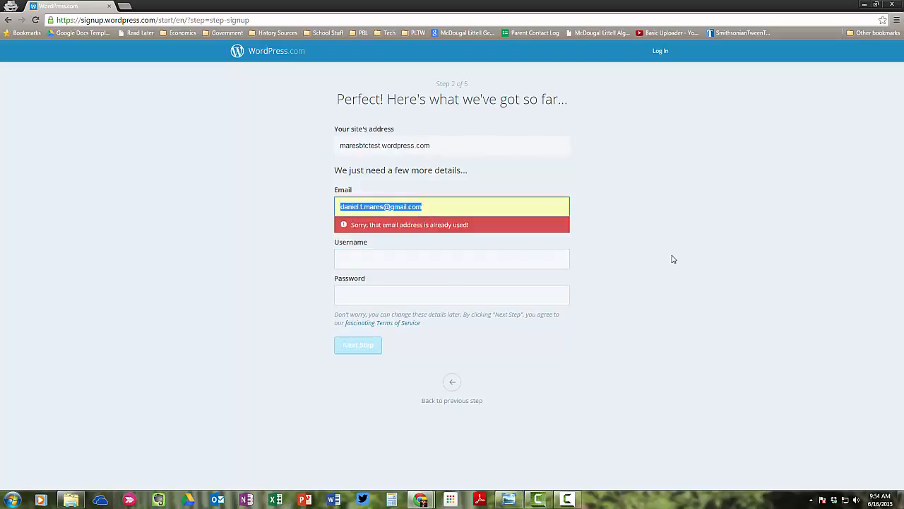
Log in to the existing WordPress.com account with its username and password
{"action": "left_click", "coordinate": [659, 53]}
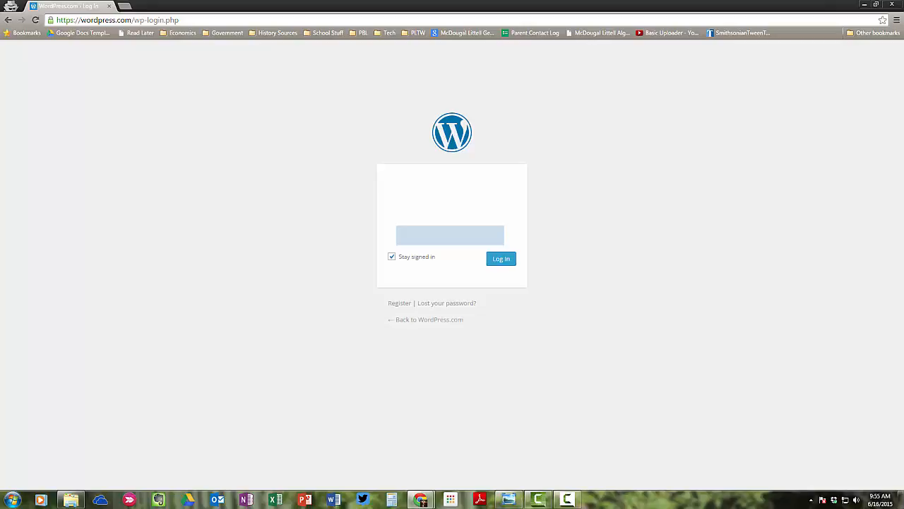
{"action": "key", "text": "Return"}
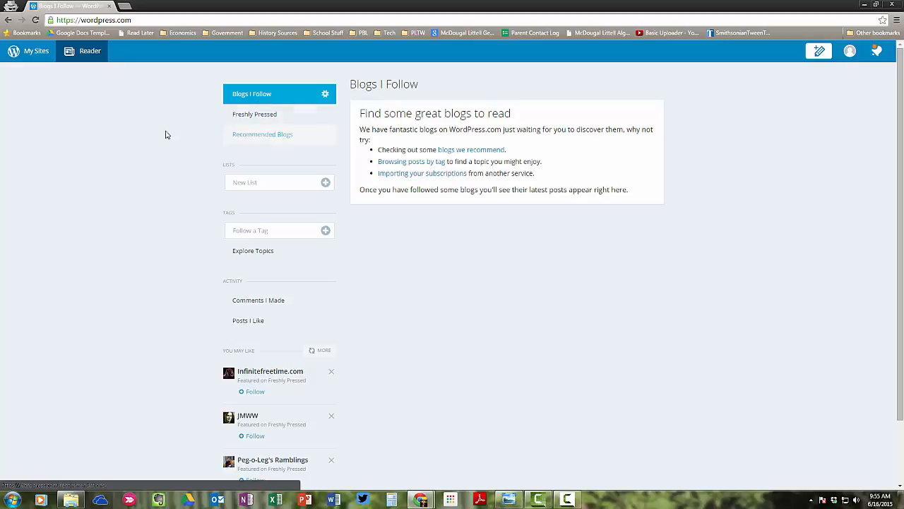
Go to the account's own sites, list all of them and start adding a new WordPress site
{"action": "left_click", "coordinate": [33, 59]}
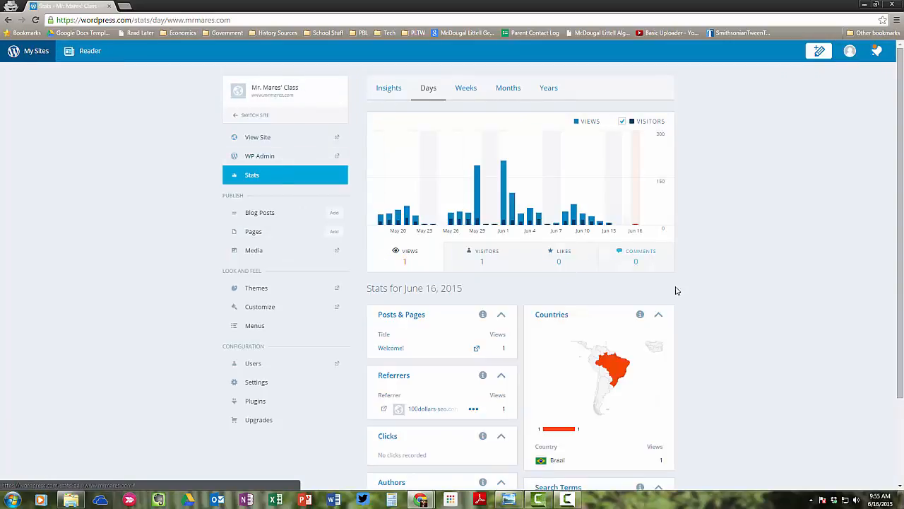
{"action": "scroll", "coordinate": [735, 282], "scroll_direction": "down", "scroll_amount": 3}
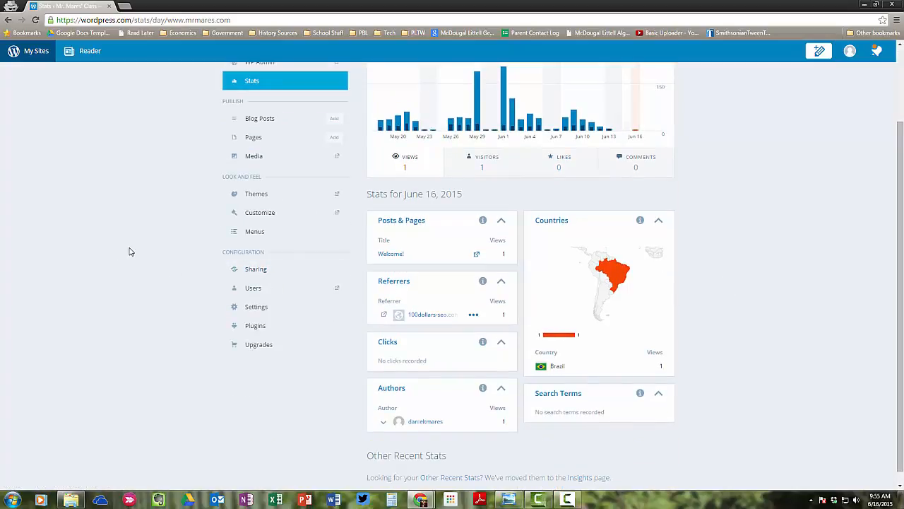
{"action": "scroll", "coordinate": [129, 251], "scroll_direction": "up", "scroll_amount": 3}
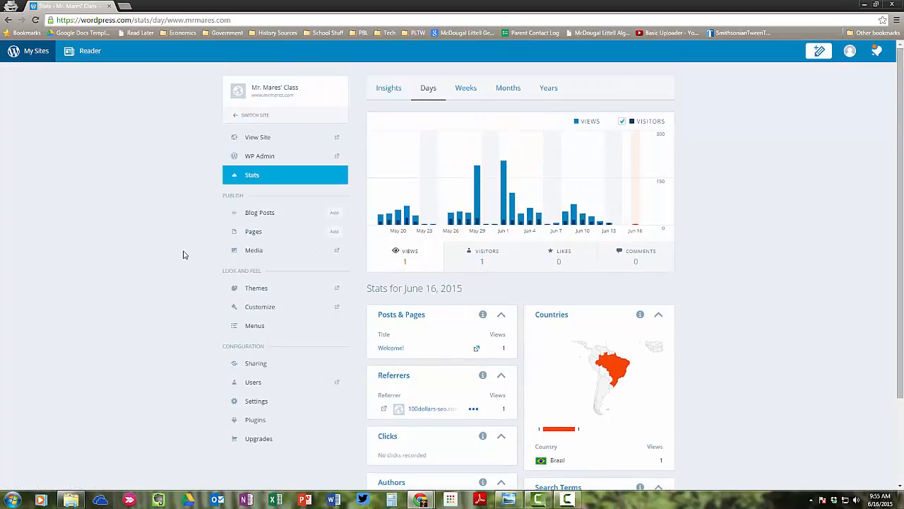
{"action": "left_click", "coordinate": [275, 117]}
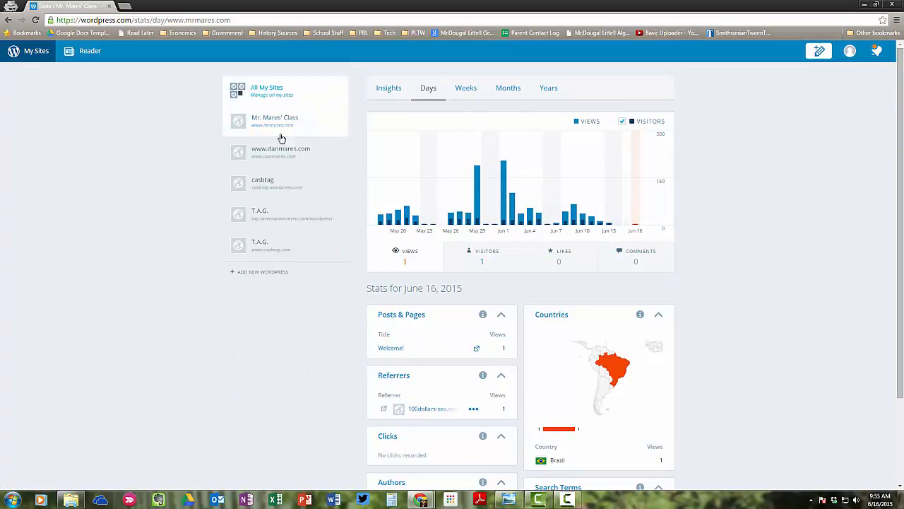
{"action": "left_click", "coordinate": [268, 273]}
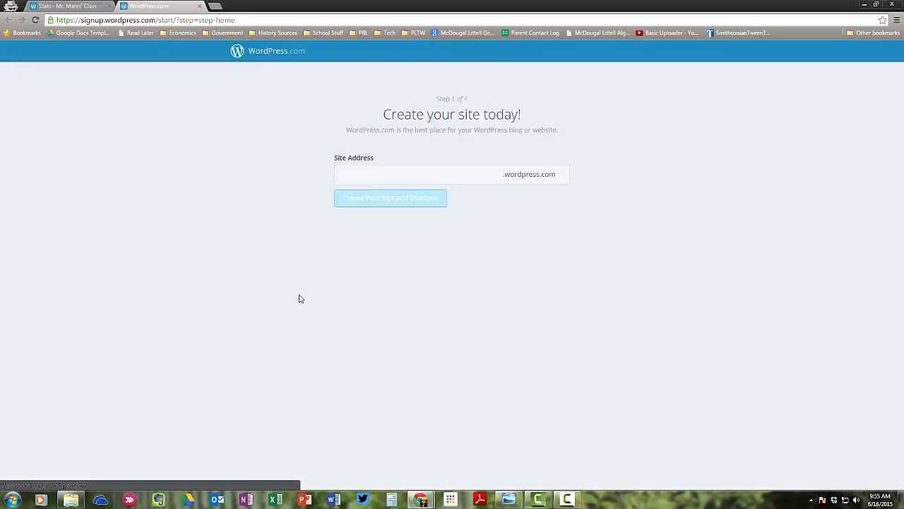
Set the new site's address to maresbtctest and decline the custom domain offers
{"action": "left_click", "coordinate": [441, 174]}
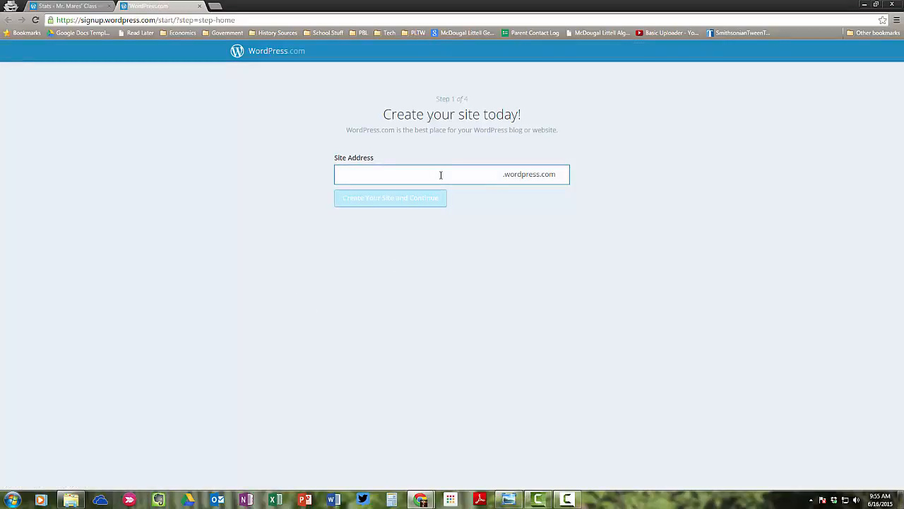
{"action": "type", "text": "maresbr"}
{"action": "type", "text": "ctest"}
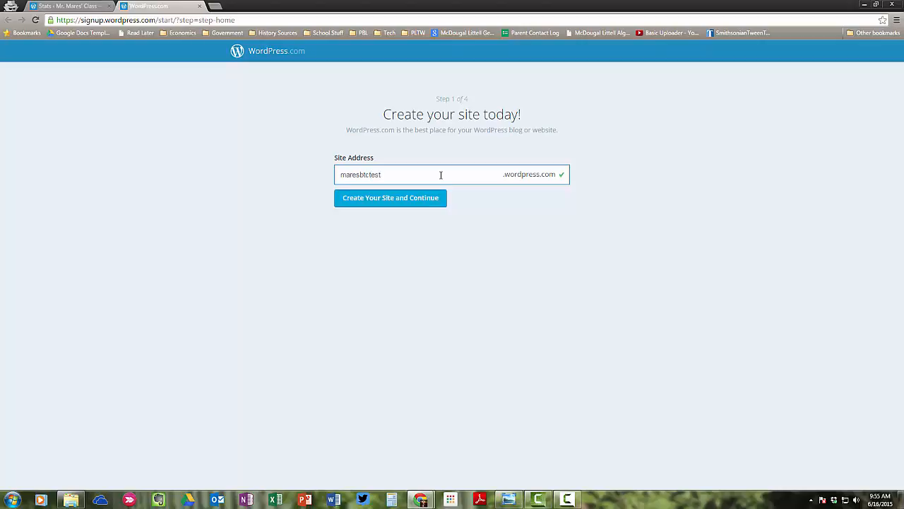
{"action": "left_click", "coordinate": [422, 205]}
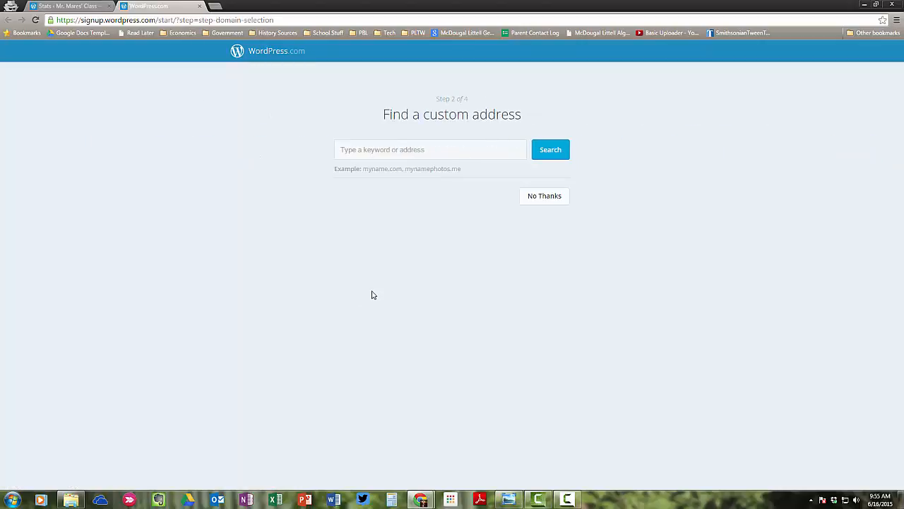
{"action": "left_click", "coordinate": [411, 150]}
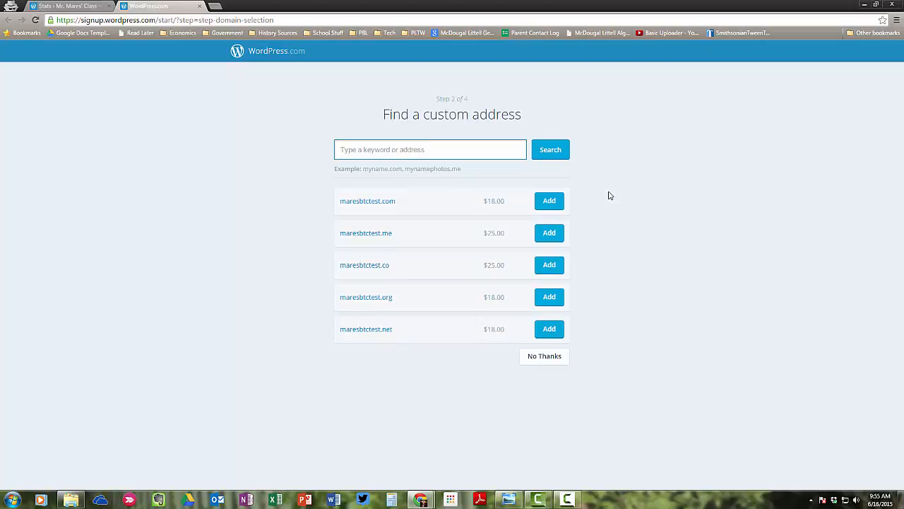
{"action": "left_click", "coordinate": [544, 356]}
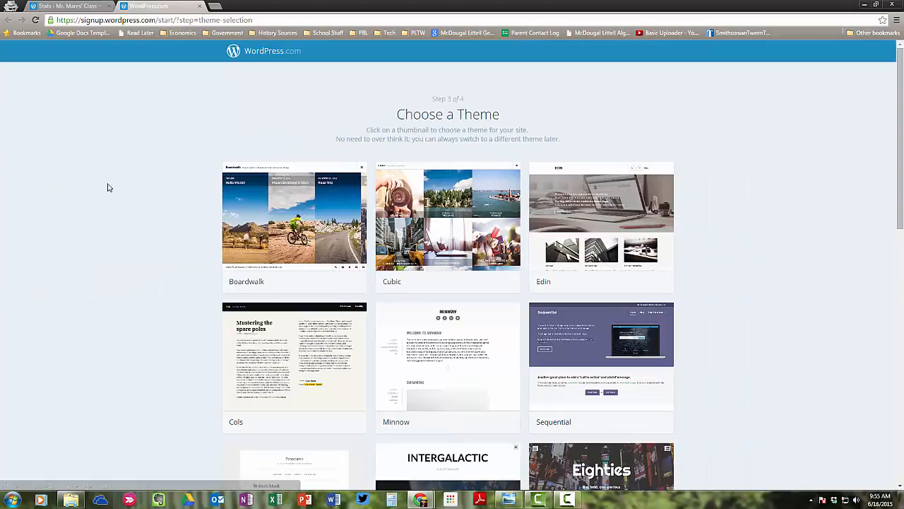
Choose the Eighties theme for the new site and select the Free plan
{"action": "scroll", "coordinate": [770, 217], "scroll_direction": "down", "scroll_amount": 1}
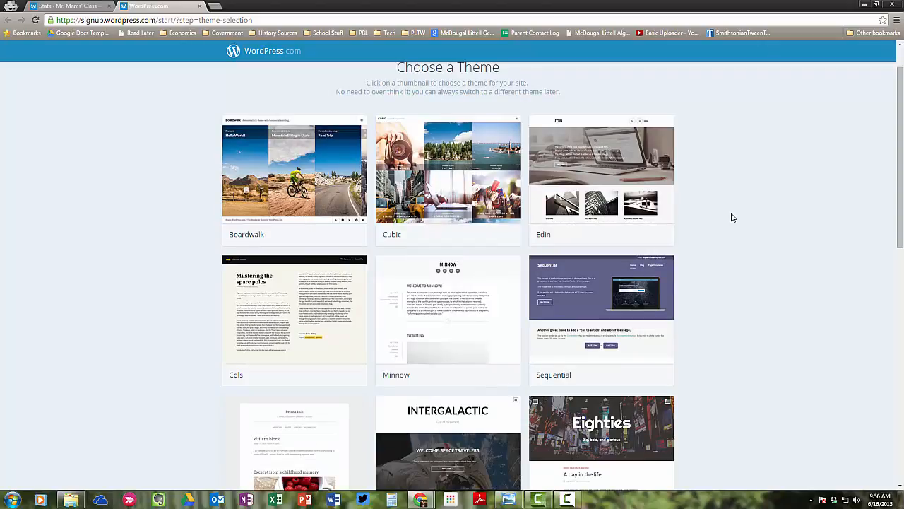
{"action": "scroll", "coordinate": [732, 218], "scroll_direction": "down", "scroll_amount": 4}
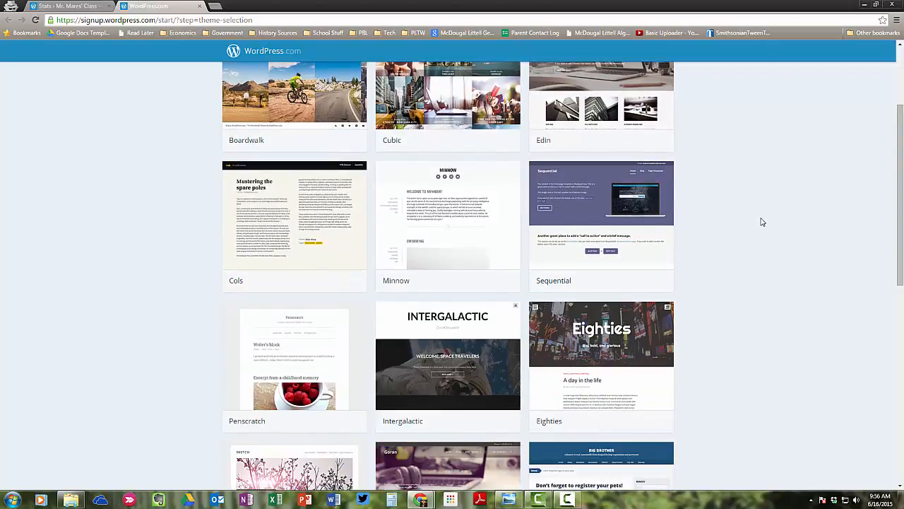
{"action": "scroll", "coordinate": [760, 235], "scroll_direction": "down", "scroll_amount": 4}
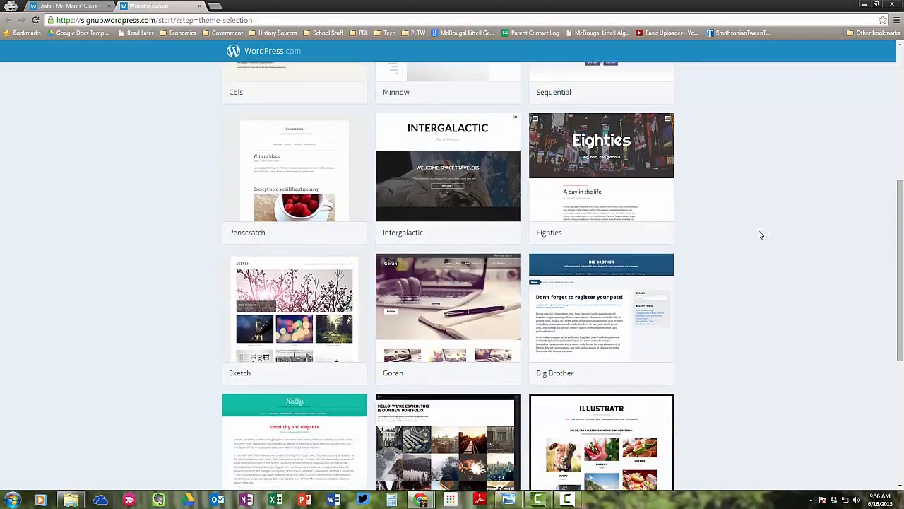
{"action": "scroll", "coordinate": [760, 235], "scroll_direction": "down", "scroll_amount": 4}
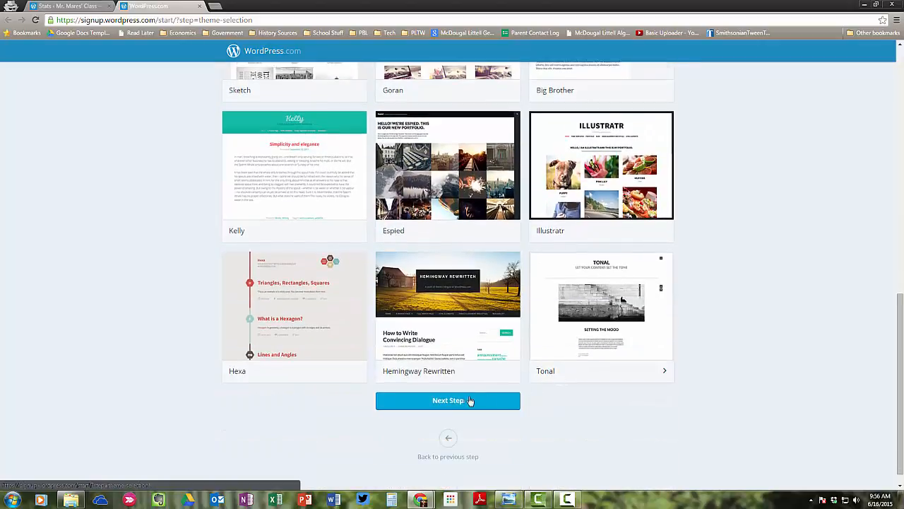
{"action": "scroll", "coordinate": [539, 374], "scroll_direction": "up", "scroll_amount": 1}
{"action": "scroll", "coordinate": [445, 318], "scroll_direction": "up", "scroll_amount": 7}
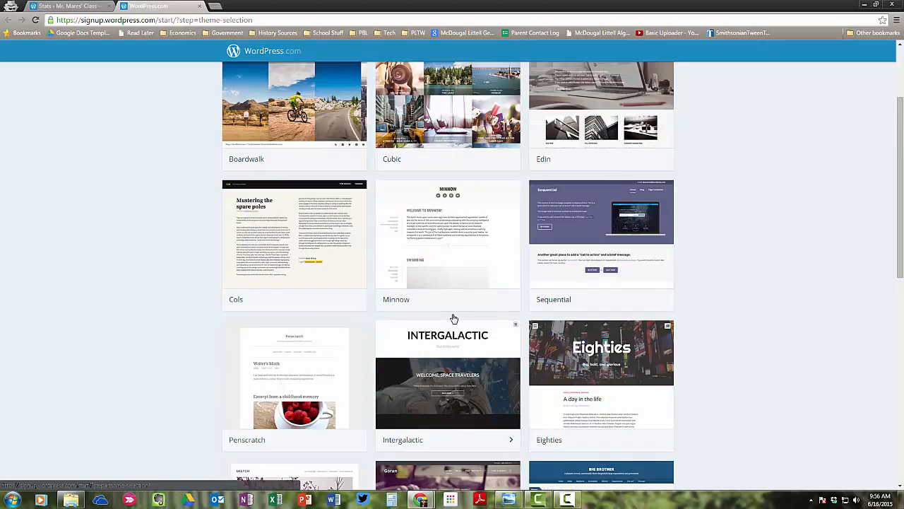
{"action": "scroll", "coordinate": [429, 330], "scroll_direction": "down", "scroll_amount": 3}
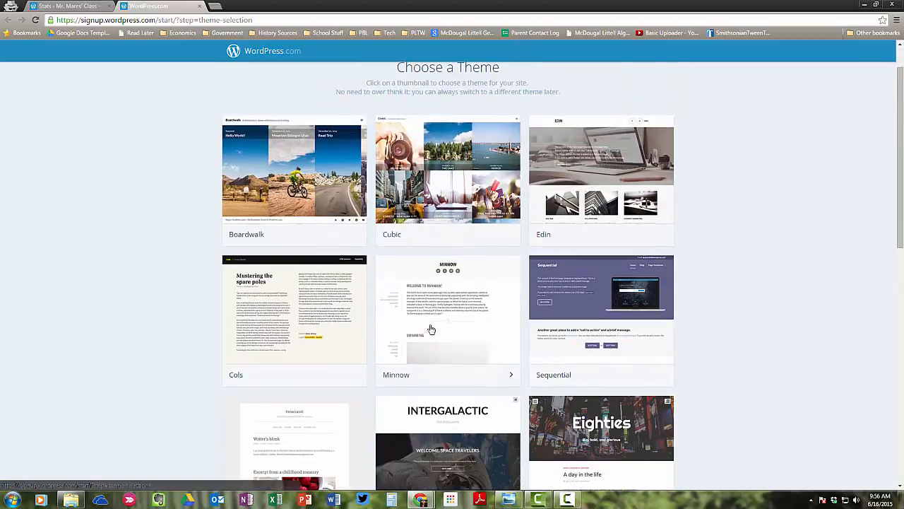
{"action": "left_click", "coordinate": [619, 340]}
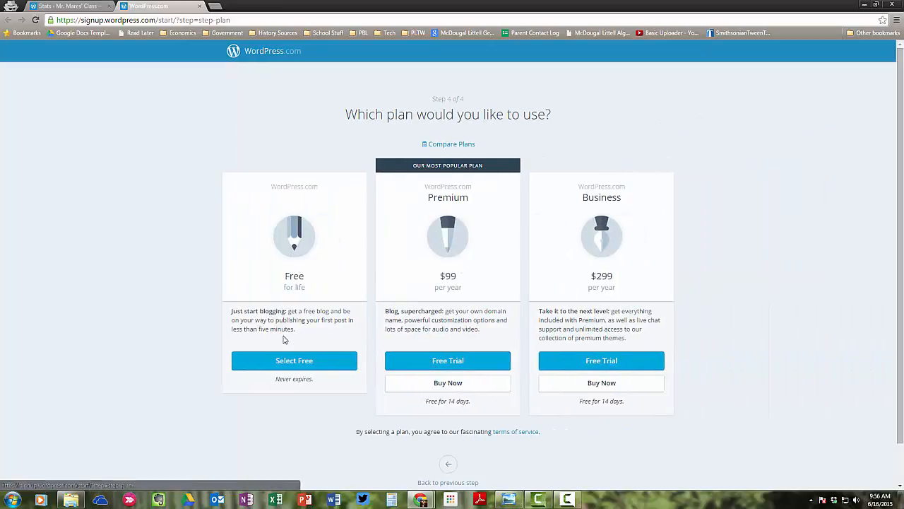
{"action": "left_click", "coordinate": [307, 365]}
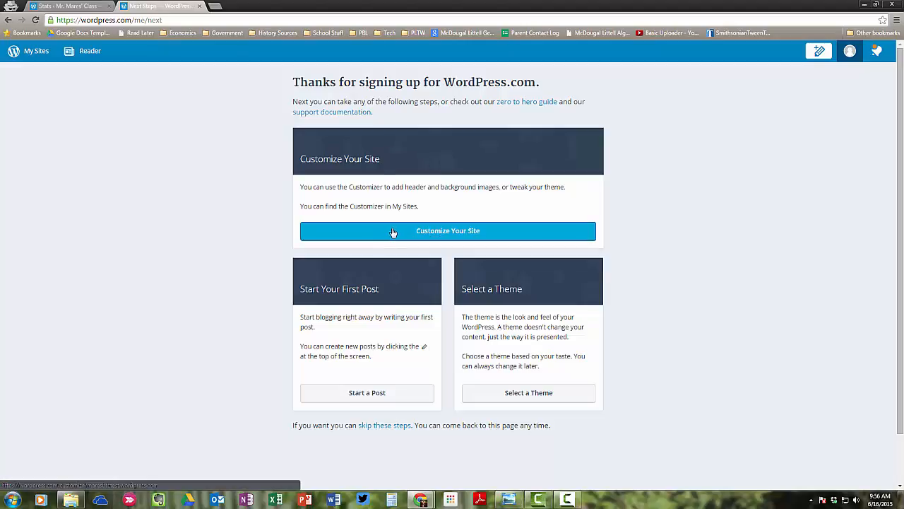
Open the new site for customizing and look through the Custom Design options
{"action": "left_click", "coordinate": [444, 235]}
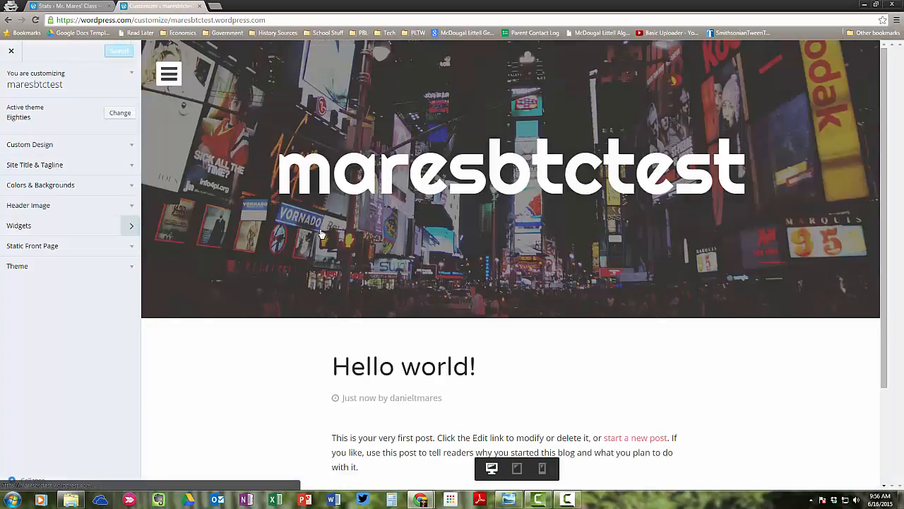
{"action": "left_click", "coordinate": [51, 146]}
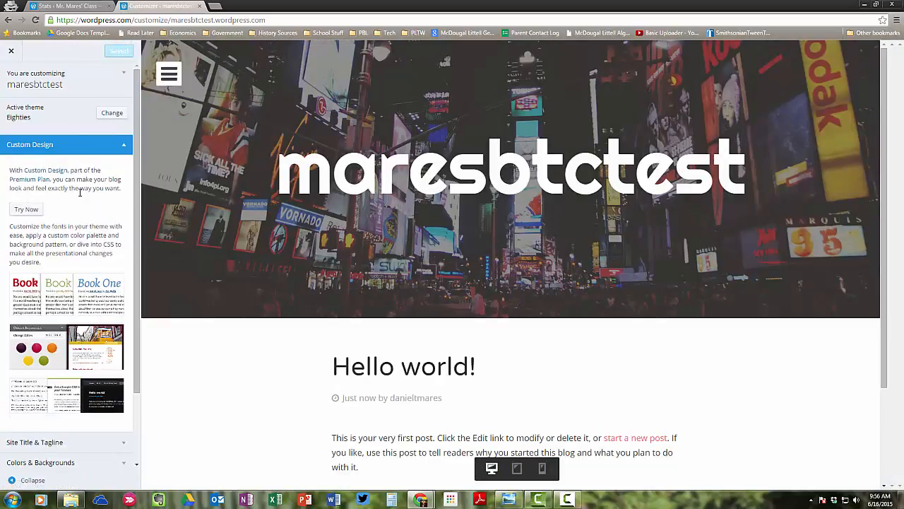
{"action": "scroll", "coordinate": [56, 198], "scroll_direction": "down", "scroll_amount": 3}
{"action": "scroll", "coordinate": [56, 205], "scroll_direction": "up", "scroll_amount": 2}
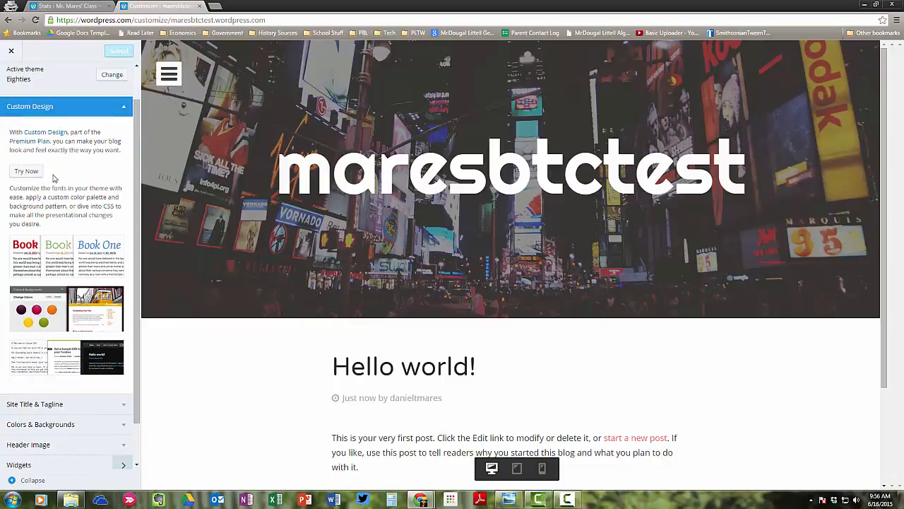
{"action": "left_click", "coordinate": [71, 106]}
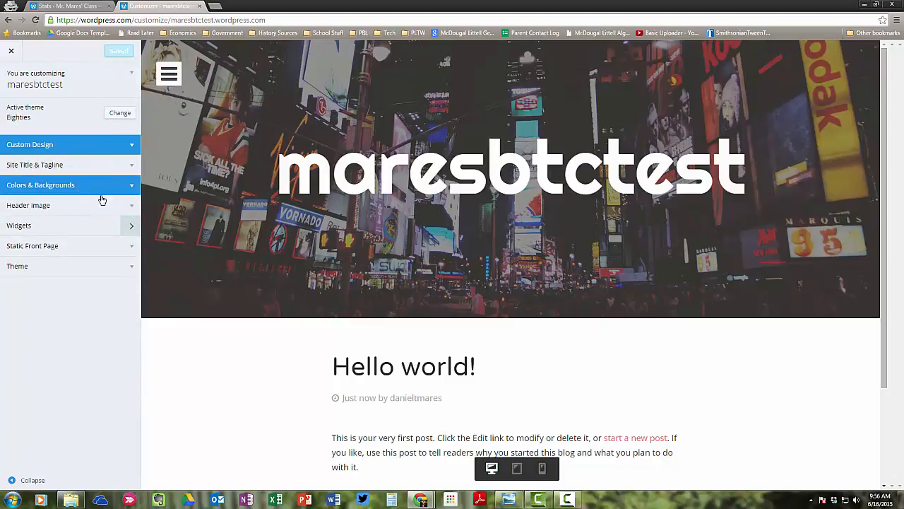
Upload the MaresLogo image as the new header image and crop it to include the whole logo
{"action": "left_click", "coordinate": [95, 204]}
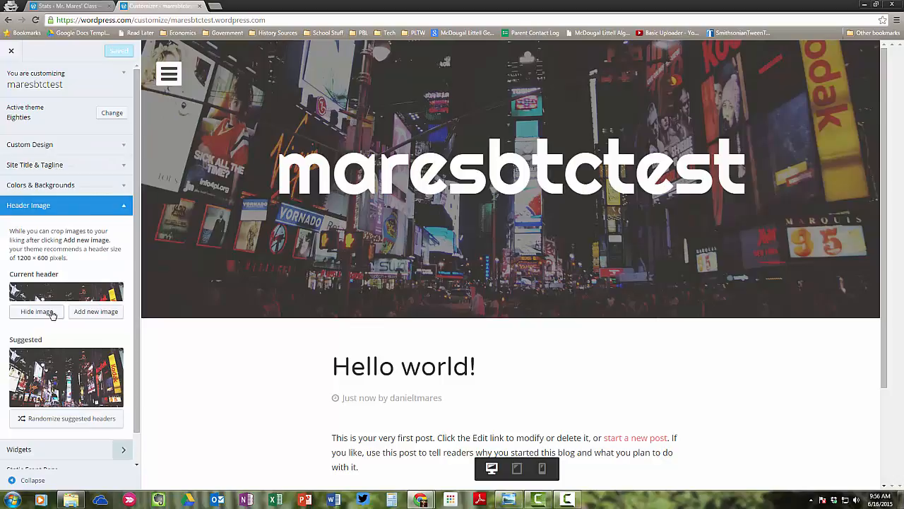
{"action": "left_click", "coordinate": [96, 313]}
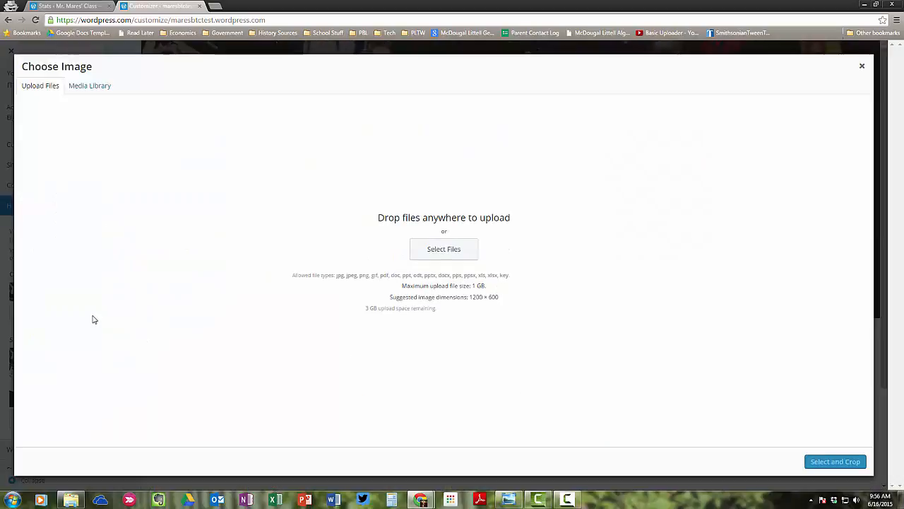
{"action": "left_click", "coordinate": [456, 260]}
{"action": "left_click", "coordinate": [275, 89]}
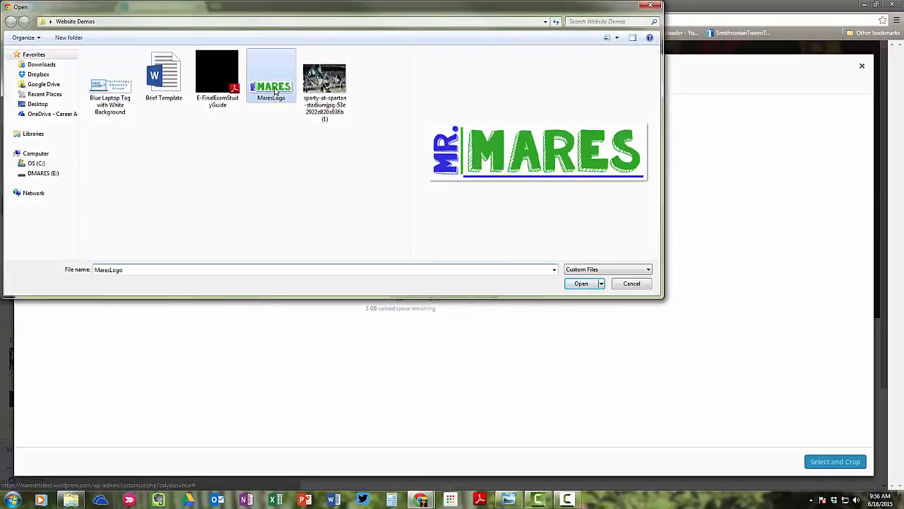
{"action": "left_click", "coordinate": [581, 283]}
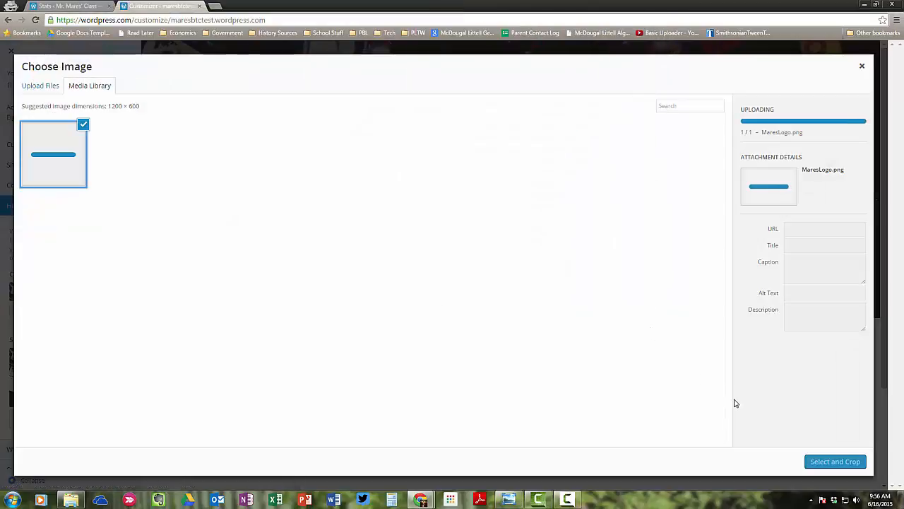
{"action": "left_click", "coordinate": [833, 461]}
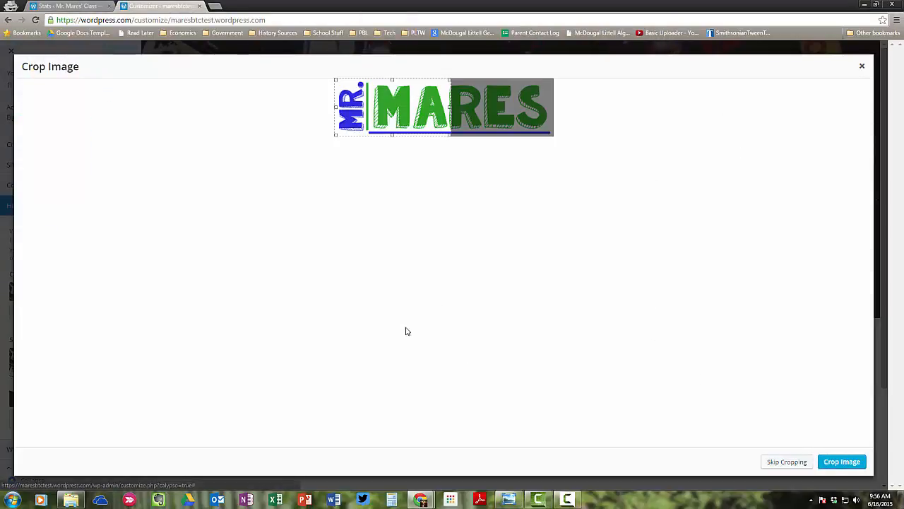
{"action": "left_click_drag", "start_coordinate": [451, 107], "coordinate": [560, 107]}
{"action": "left_click", "coordinate": [841, 461]}
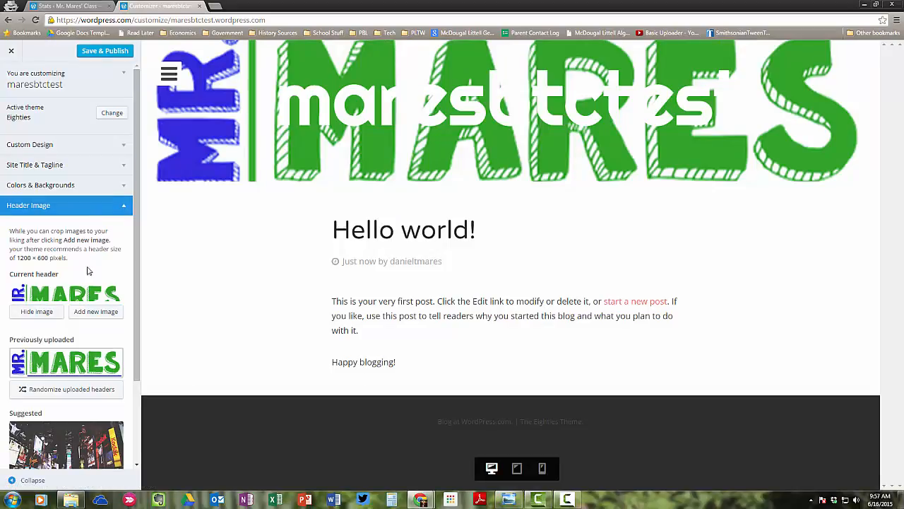
Look at the remaining header options and the Static Front Page settings
{"action": "scroll", "coordinate": [91, 308], "scroll_direction": "down", "scroll_amount": 3}
{"action": "scroll", "coordinate": [91, 308], "scroll_direction": "down", "scroll_amount": 1}
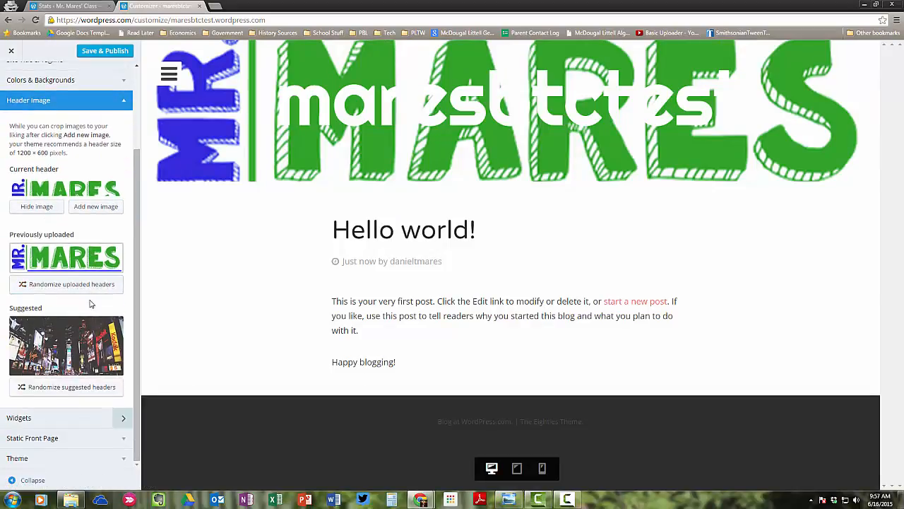
{"action": "left_click", "coordinate": [78, 441]}
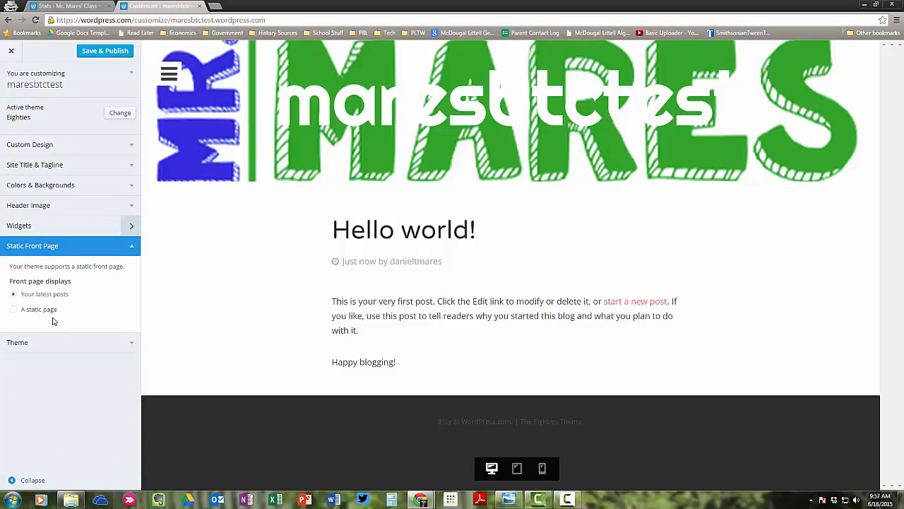
Preview the site at tablet, phone and desktop sizes, and publish the customizations before closing the customizer
{"action": "left_click", "coordinate": [518, 470]}
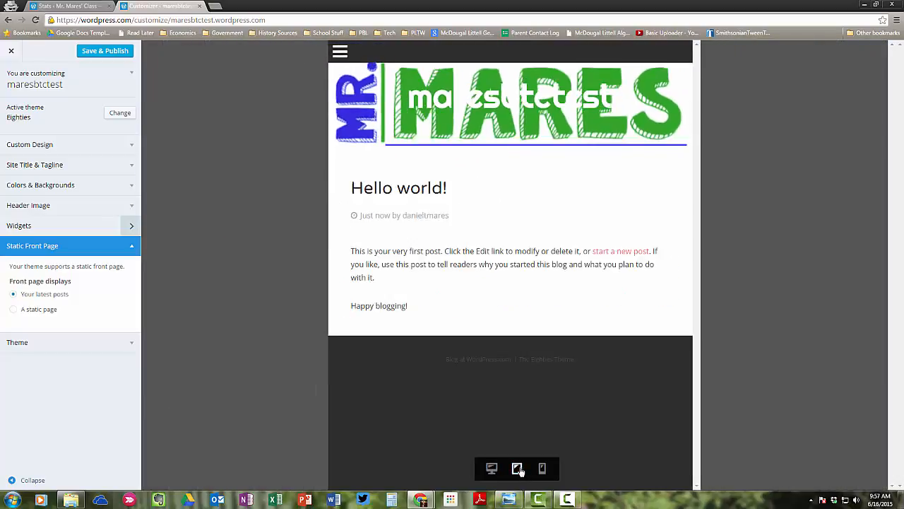
{"action": "left_click", "coordinate": [543, 470]}
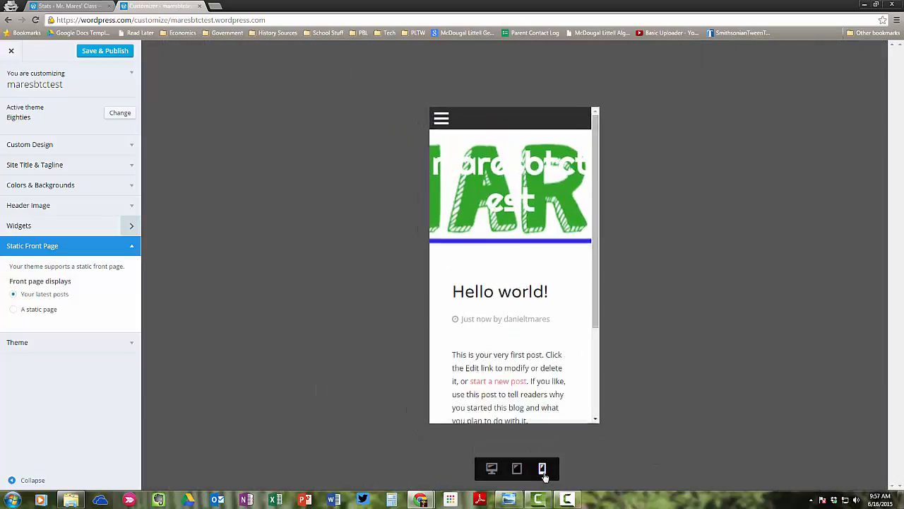
{"action": "left_click", "coordinate": [488, 470]}
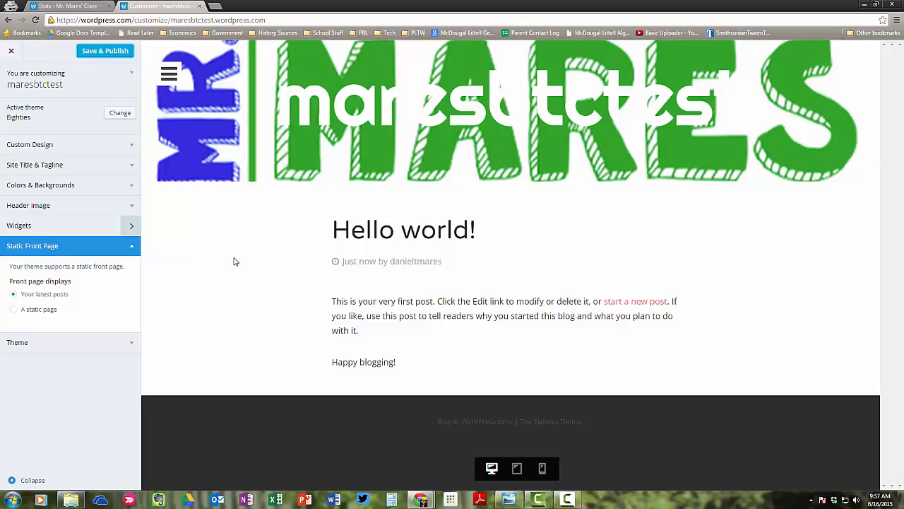
{"action": "left_click", "coordinate": [120, 57]}
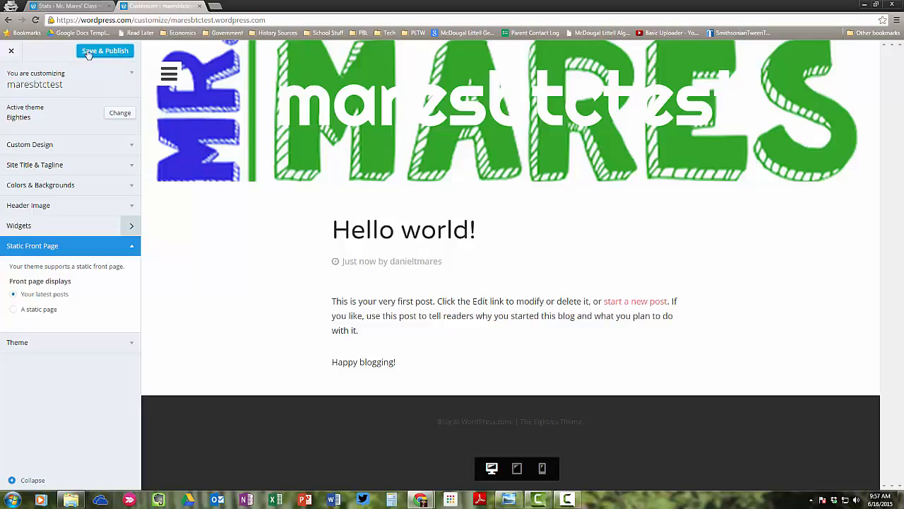
{"action": "left_click", "coordinate": [11, 51]}
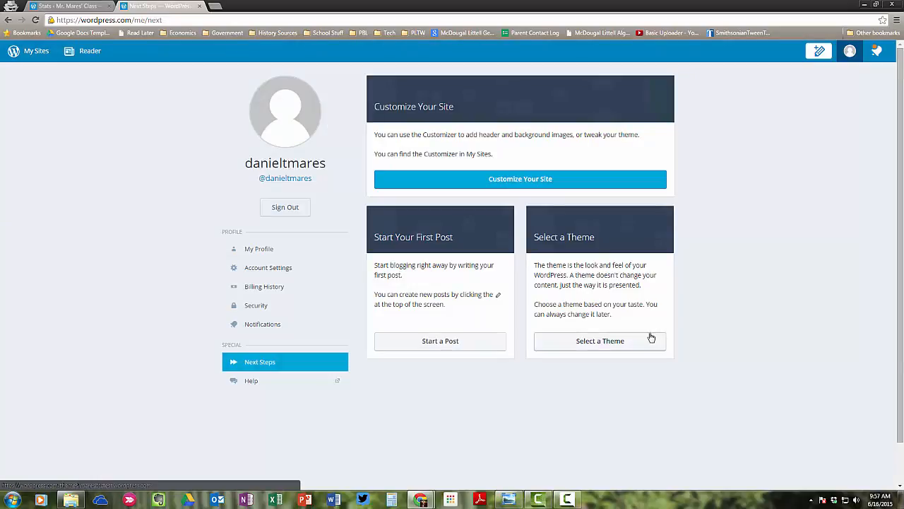
Start a first post titled "Welcome!" with the lines "Welcome to the BTC!" and "Thanks for coming!", separated by a blank line
{"action": "left_click", "coordinate": [471, 344]}
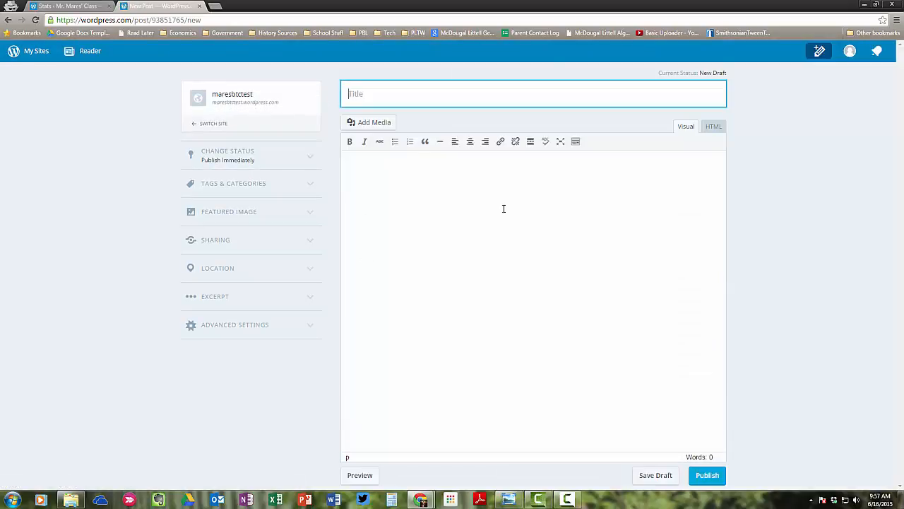
{"action": "type", "text": "Welcome!"}
{"action": "key", "text": "Tab"}
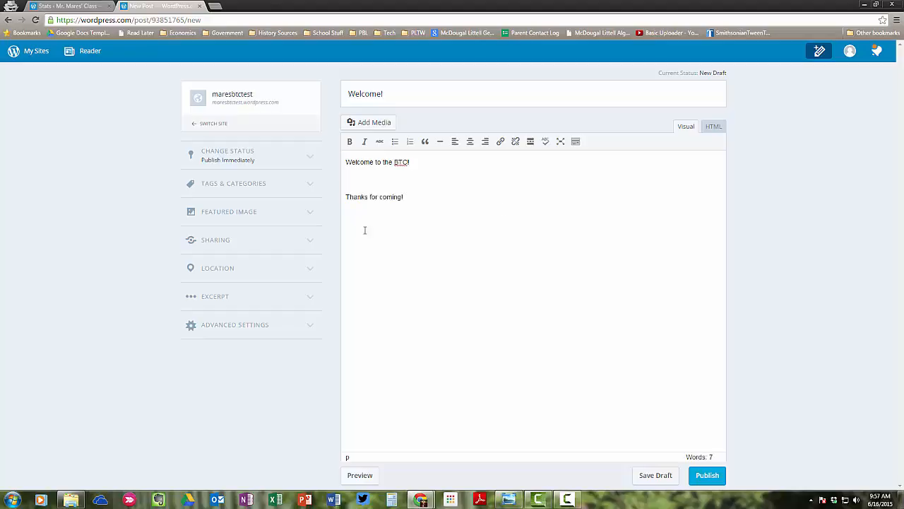
Upload the sparty-at-spartan-stadium picture and set it as the post's featured image
{"action": "left_click", "coordinate": [296, 221]}
{"action": "left_click", "coordinate": [251, 291]}
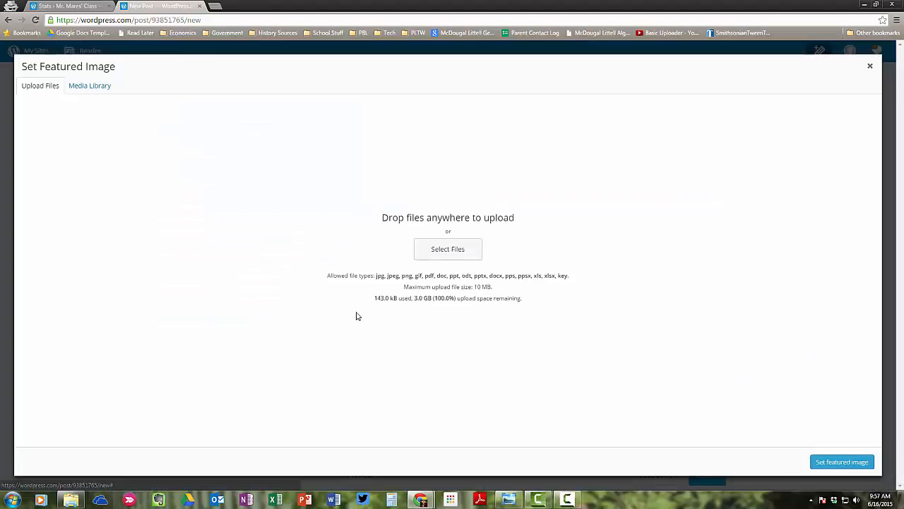
{"action": "left_click", "coordinate": [439, 258]}
{"action": "left_click", "coordinate": [110, 85]}
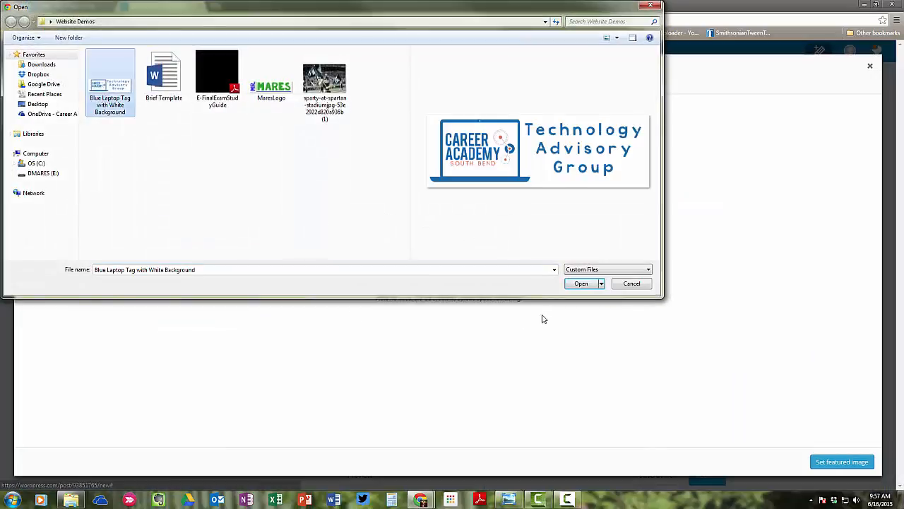
{"action": "left_click", "coordinate": [332, 88]}
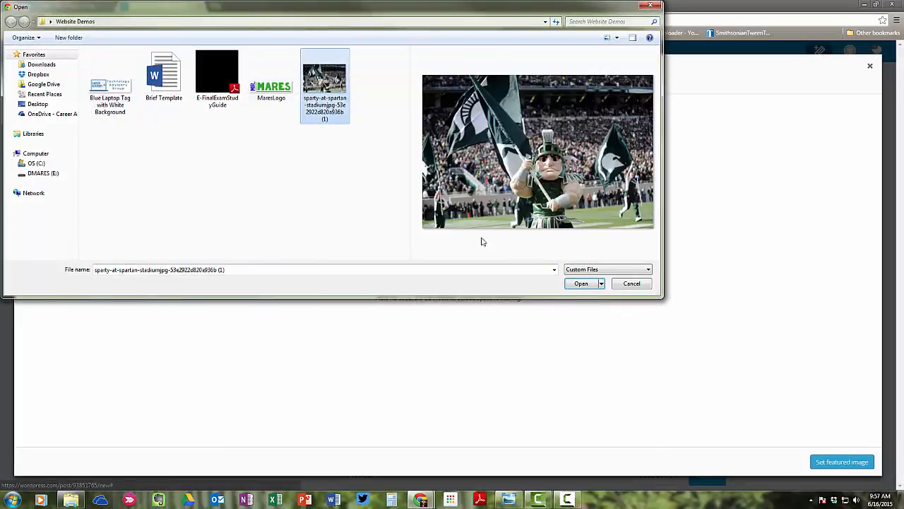
{"action": "left_click", "coordinate": [579, 283]}
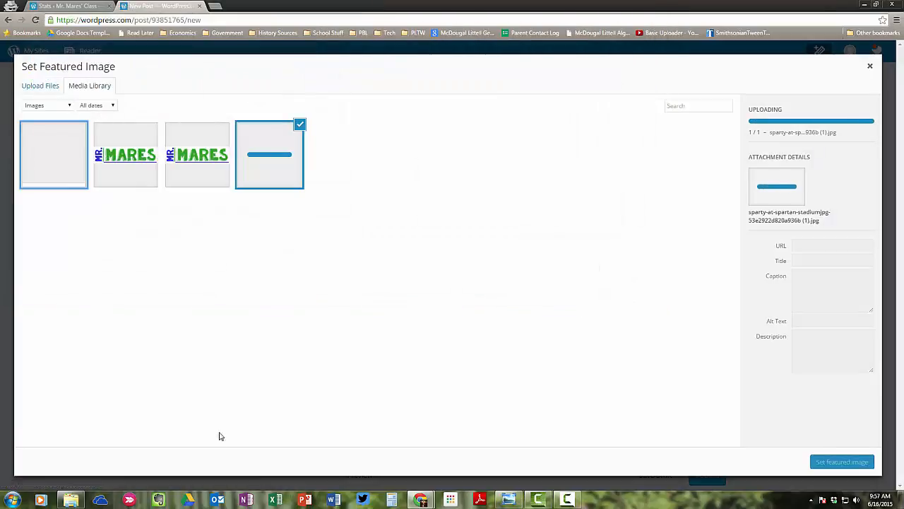
{"action": "left_click", "coordinate": [837, 463]}
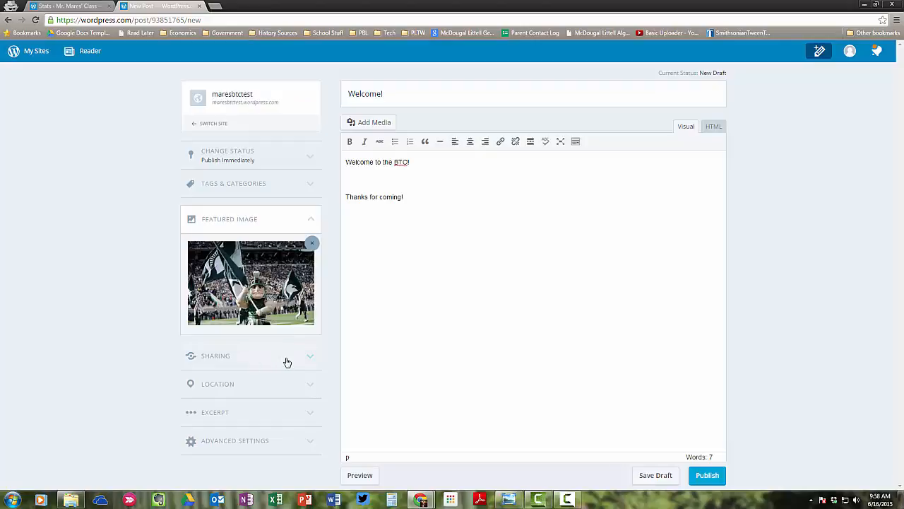
Examine the post's advanced settings and its HTML source, and return to the visual editor
{"action": "left_click", "coordinate": [299, 445]}
{"action": "scroll", "coordinate": [286, 422], "scroll_direction": "down", "scroll_amount": 3}
{"action": "scroll", "coordinate": [255, 381], "scroll_direction": "down", "scroll_amount": 1}
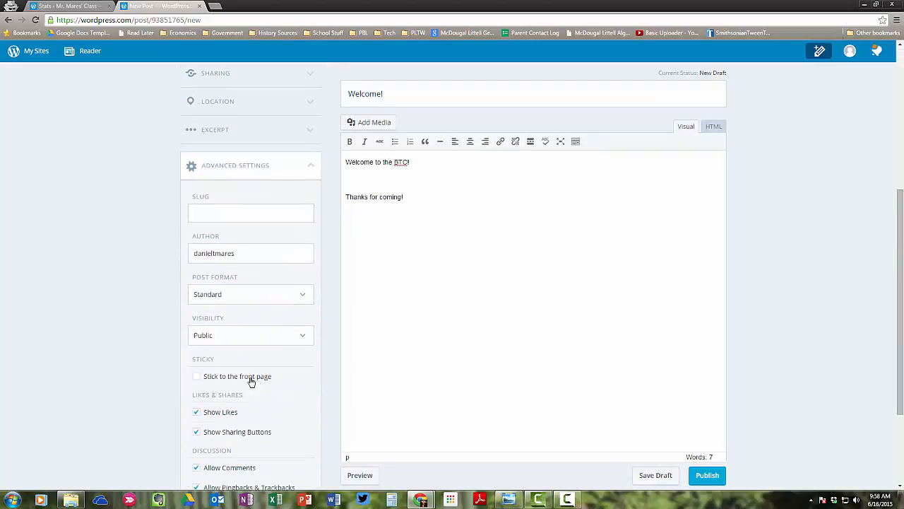
{"action": "scroll", "coordinate": [259, 387], "scroll_direction": "up", "scroll_amount": 4}
{"action": "left_click", "coordinate": [299, 449]}
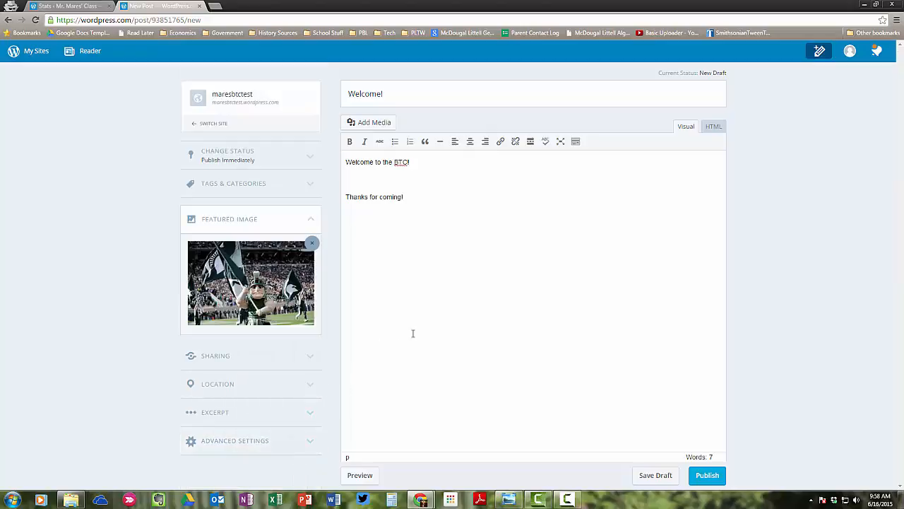
{"action": "left_click", "coordinate": [712, 126]}
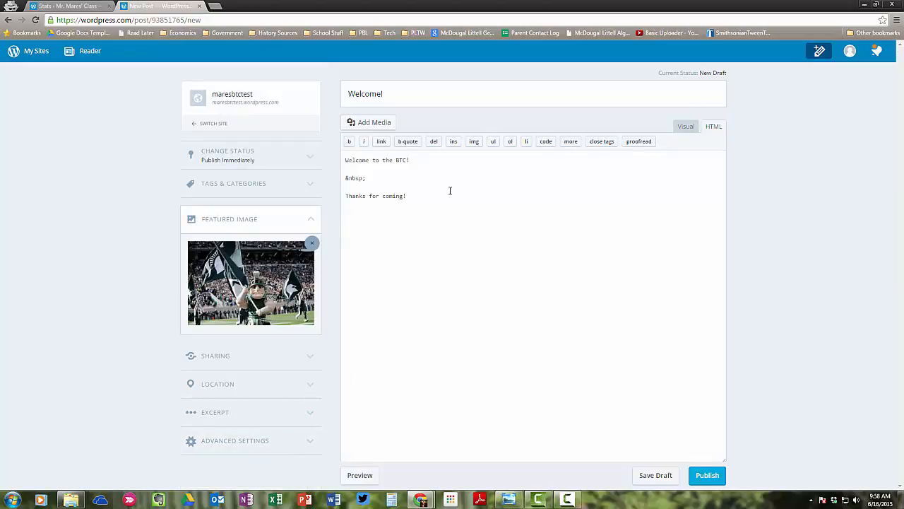
{"action": "left_click", "coordinate": [695, 127]}
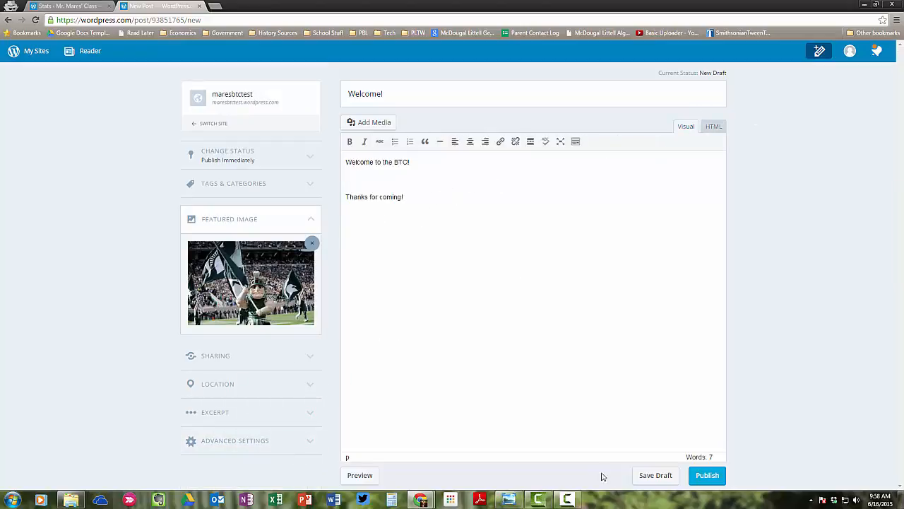
Publish the Welcome! post and view it on the live site
{"action": "left_click", "coordinate": [709, 475]}
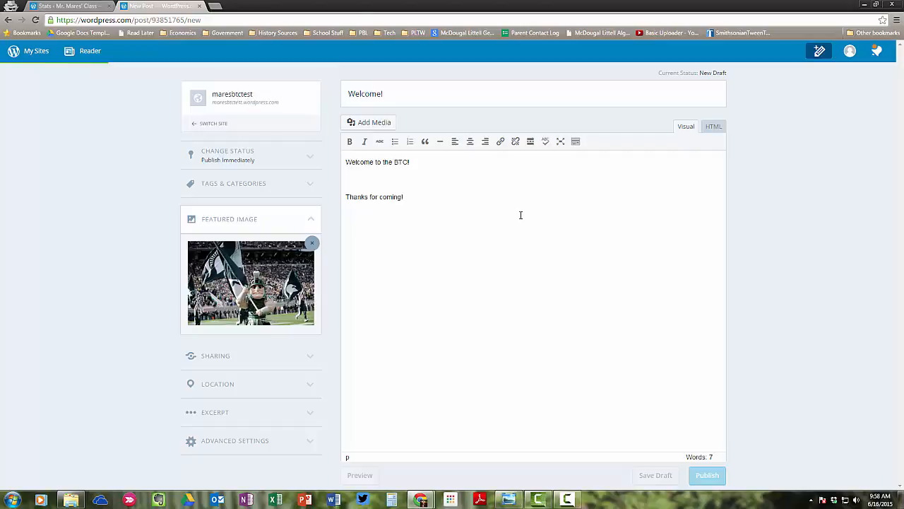
{"action": "left_click", "coordinate": [523, 74]}
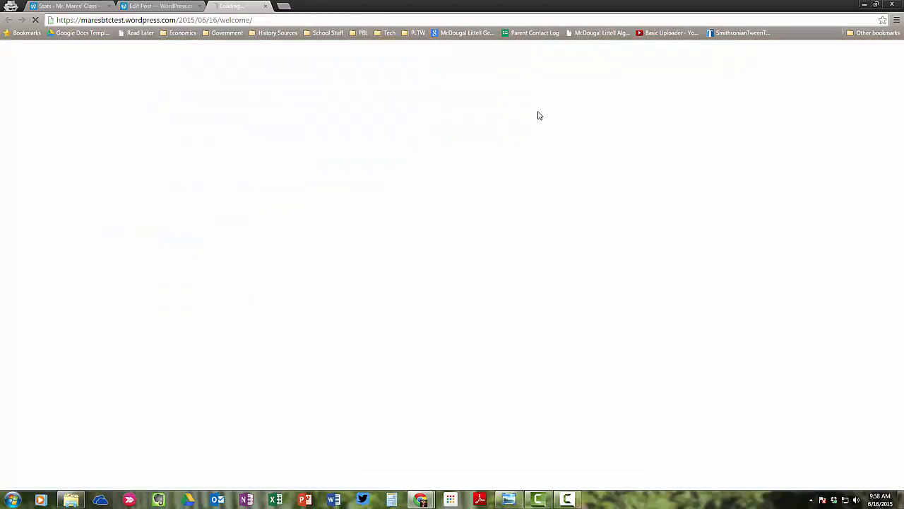
{"action": "scroll", "coordinate": [488, 288], "scroll_direction": "down", "scroll_amount": 5}
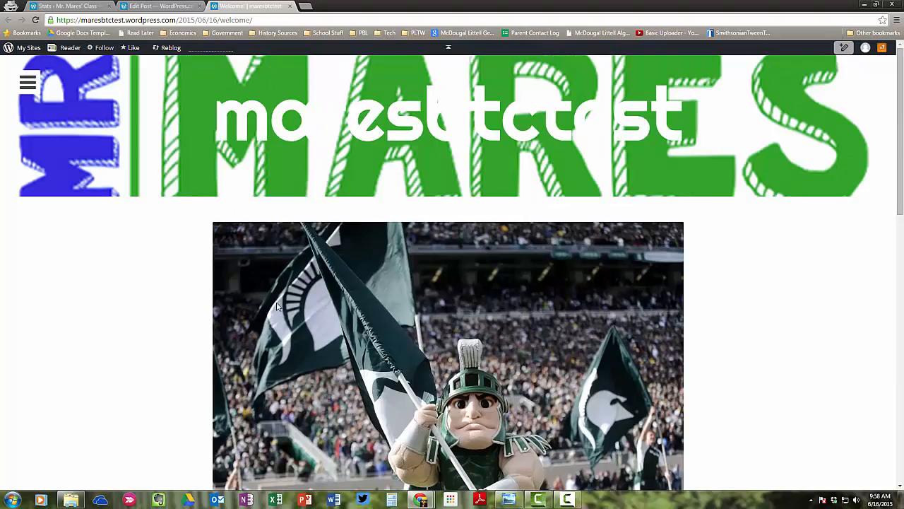
{"action": "scroll", "coordinate": [388, 401], "scroll_direction": "up", "scroll_amount": 5}
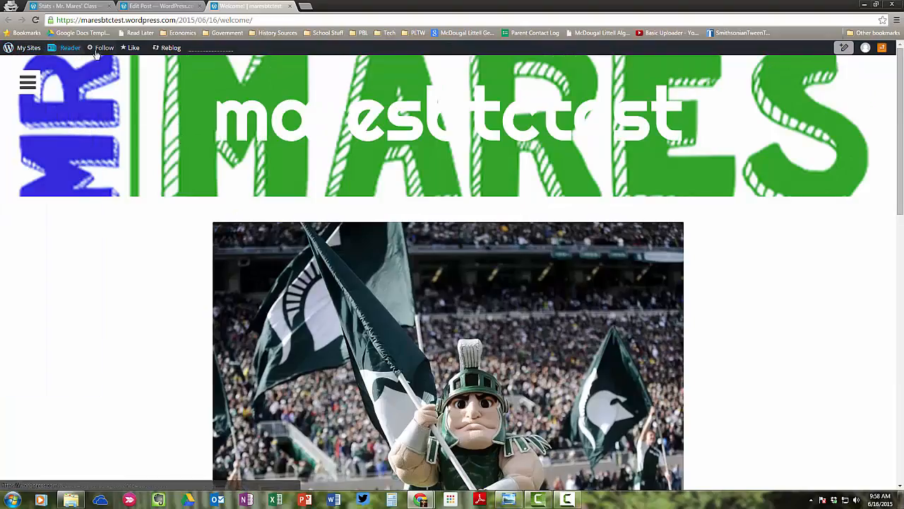
Add a new page titled "Resources" with the text "Fun Fun Fun" and publish it
{"action": "mouse_move", "coordinate": [27, 51]}
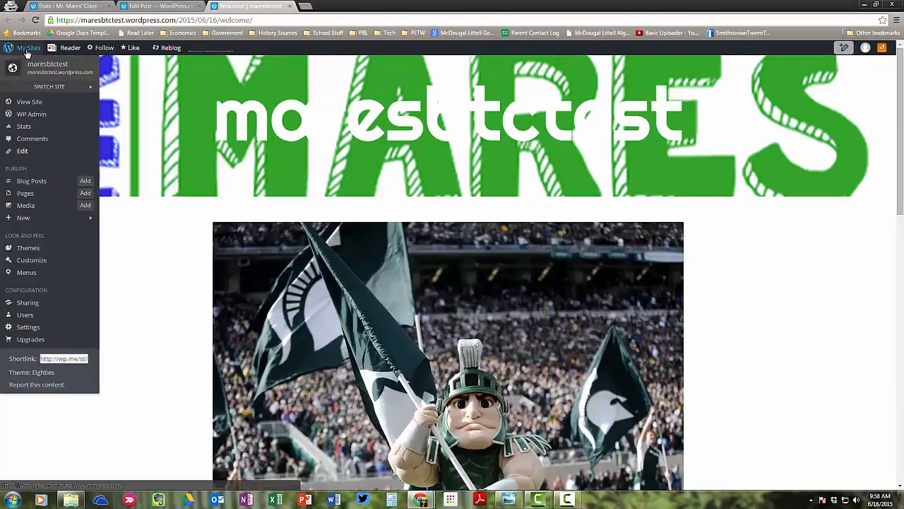
{"action": "left_click", "coordinate": [85, 193]}
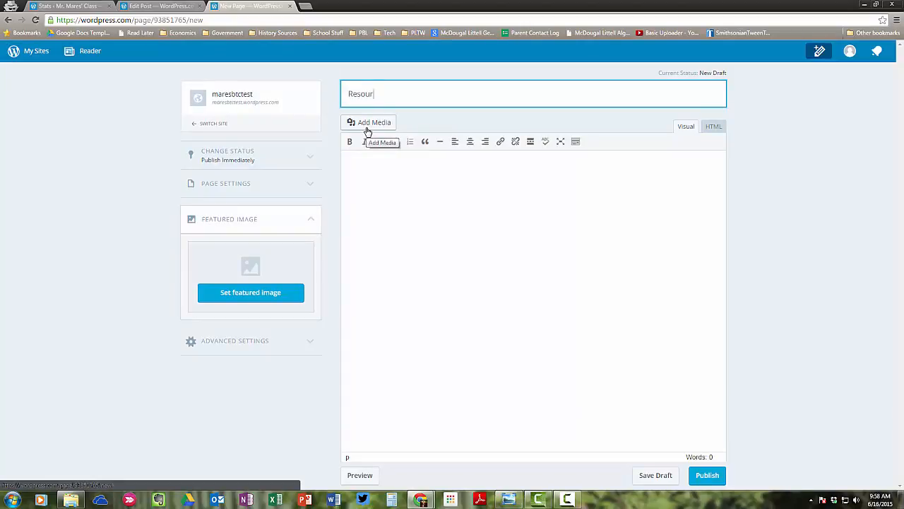
{"action": "key", "text": "Tab"}
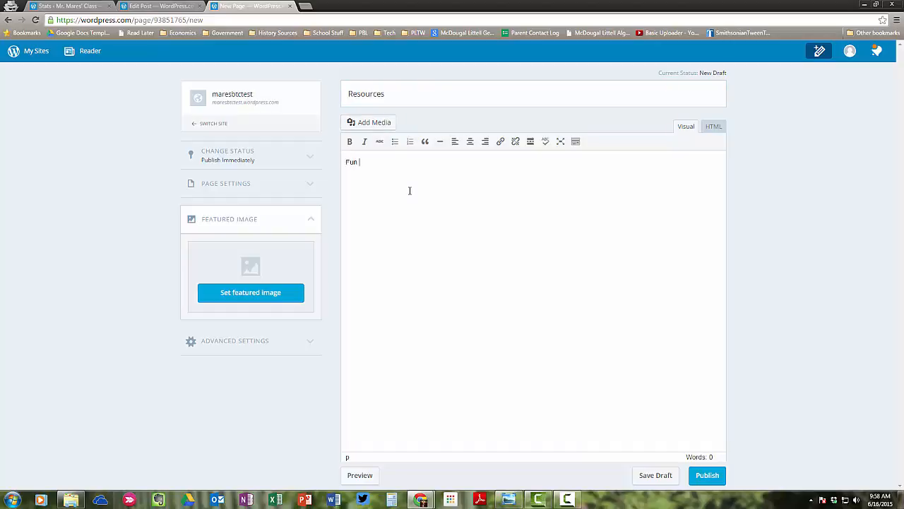
{"action": "left_click", "coordinate": [707, 474]}
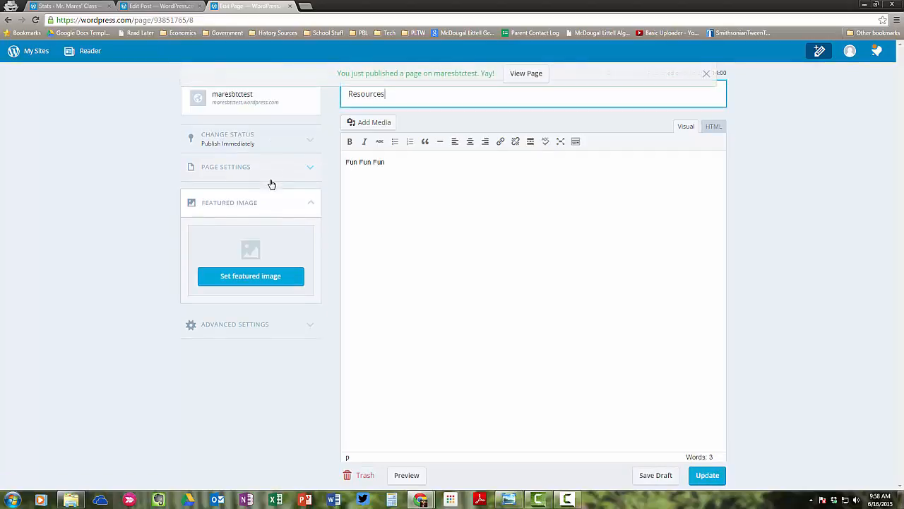
View the published Resources page, go to the site's home page, and check its navigation menu and content
{"action": "left_click", "coordinate": [535, 77]}
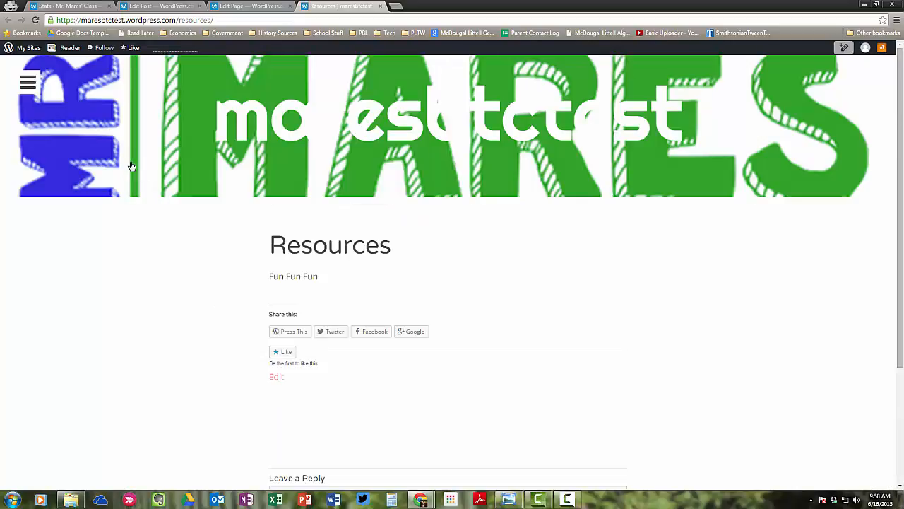
{"action": "left_click", "coordinate": [130, 166]}
{"action": "left_click", "coordinate": [28, 84]}
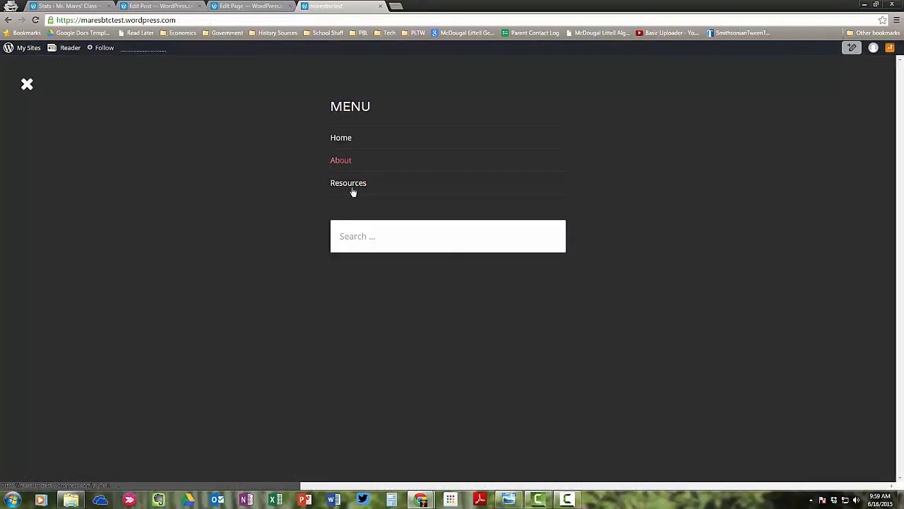
{"action": "left_click", "coordinate": [29, 86]}
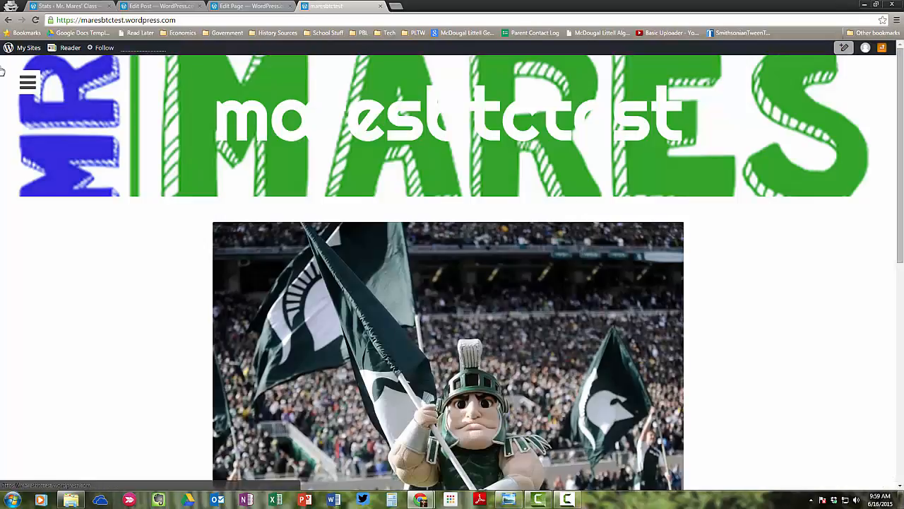
{"action": "scroll", "coordinate": [460, 285], "scroll_direction": "down", "scroll_amount": 7}
{"action": "scroll", "coordinate": [488, 291], "scroll_direction": "up", "scroll_amount": 7}
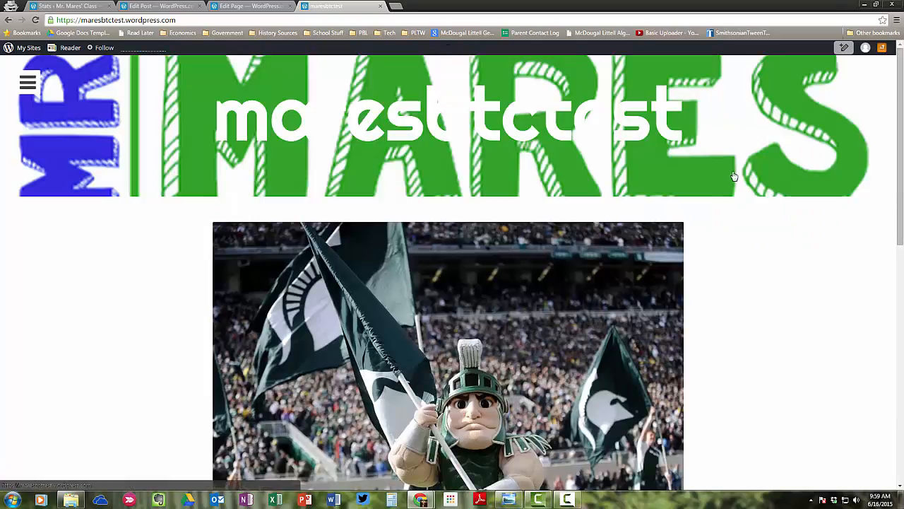